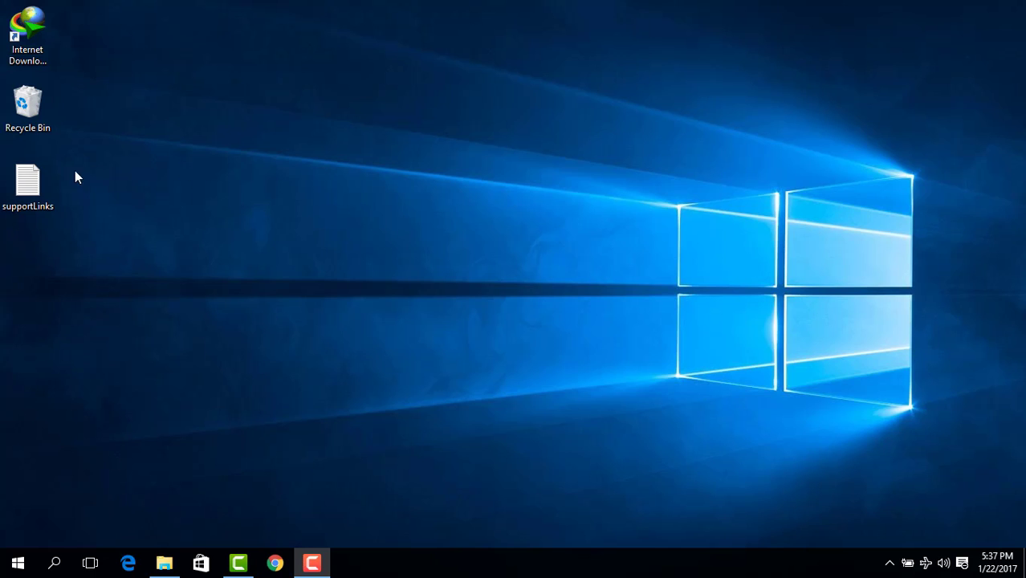
- Open the supportLinks notes in Notepad and select the JDK 1.8 32-bit link
double_click(24, 198)
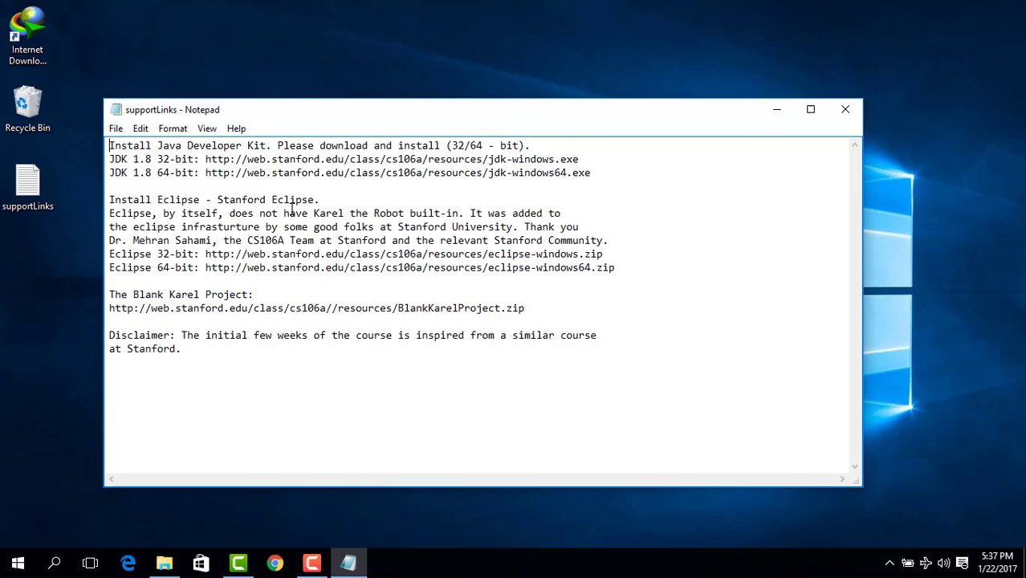
key("Down")
key("Right")
key("Right")
key("Right")
key("Right")
key("Right")
key("Right")
key("Right")
key("Right")
key("Right")
key("Right")
key("Right")
key("Right")
key("Right")
key("Right")
key("Right")
key("Right")
key("Right")
key("Right")
key("Right")
key("Right")
key("Left")
key("Left")
key("Left")
key("Left")
key("shift+End")
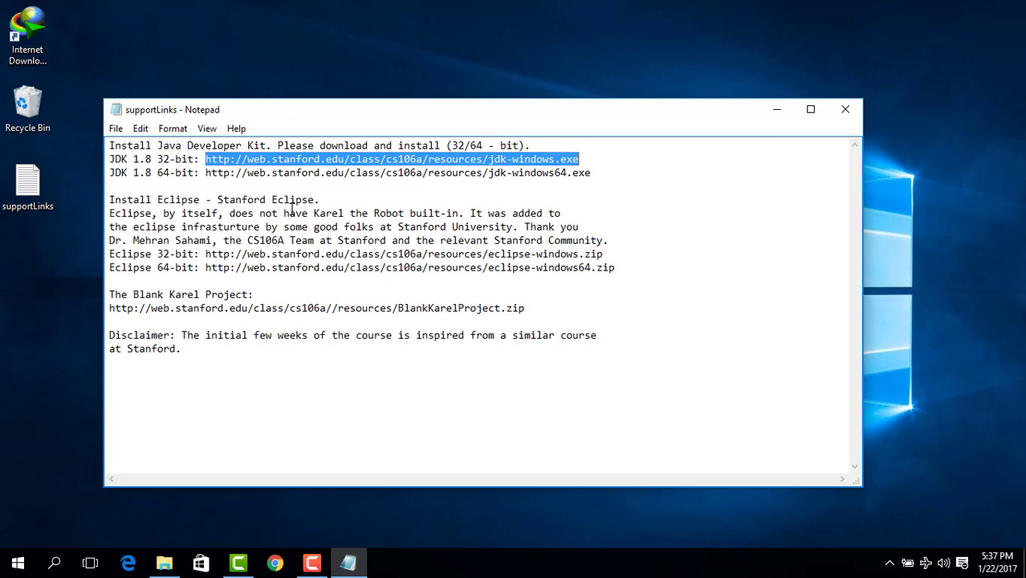
- Move through the Eclipse lines, then select and copy the JDK 1.8 64-bit URL
key("Down")
key("Down")
key("Down")
key("Down")
key("Down")
key("Down")
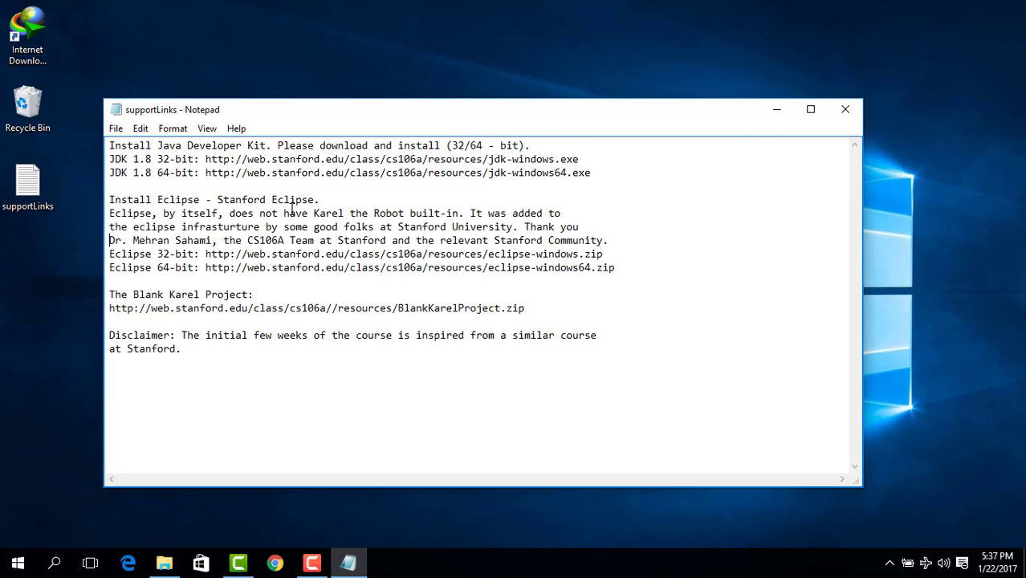
key("Right")
key("Down")
key("Right")
key("Right")
key("Right")
key("Right")
key("Right")
key("Right")
key("Right")
key("Right")
key("Right")
key("Right")
key("Right")
key("Right")
key("Right")
key("Right")
key("Right")
key("Right")
key("Right")
key("Right")
key("Left")
key("Left")
key("Left")
key("Down")
key("Up")
key("Up")
key("Up")
key("Up")
key("Up")
key("Up")
key("Up")
key("Home")
key("Right")
key("Right")
key("Right")
key("Right")
key("Right")
key("Right")
key("Right")
key("Right")
key("Right")
key("Right")
key("Right")
key("Right")
key("Right")
key("Right")
key("Right")
key("Right")
key("Right")
key("Left")
key("shift+End")
key("ctrl+c")
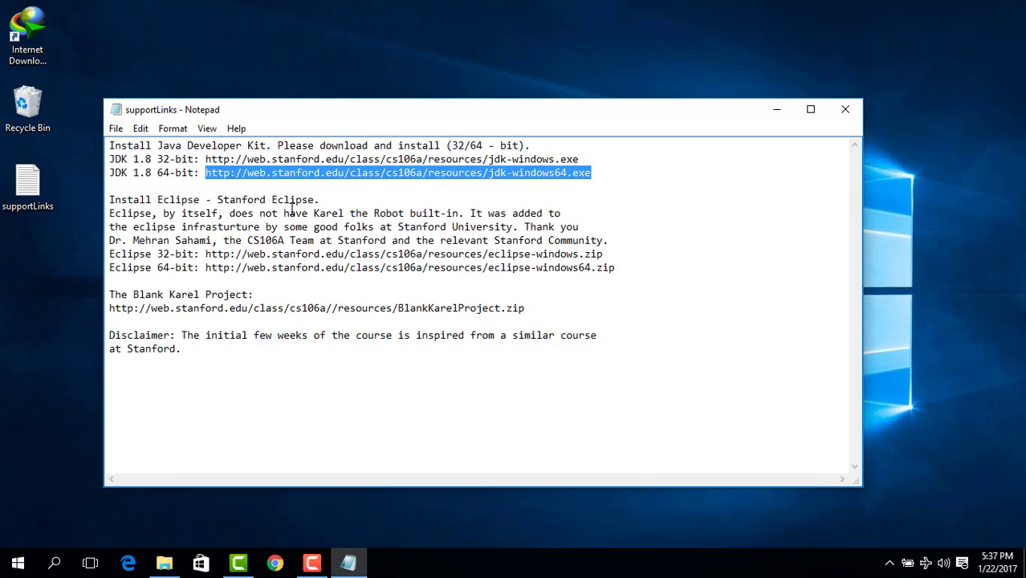
- Load the pasted jdk-windows64.exe link in Chrome and cancel its 187.30 MB download prompt
left_click(275, 565)
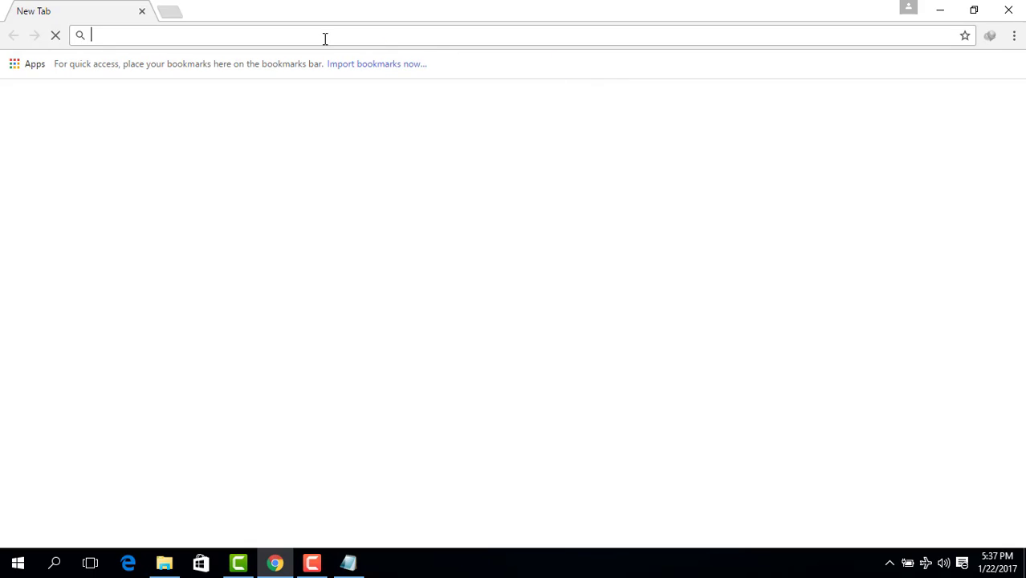
key("ctrl+v")
key("Return")
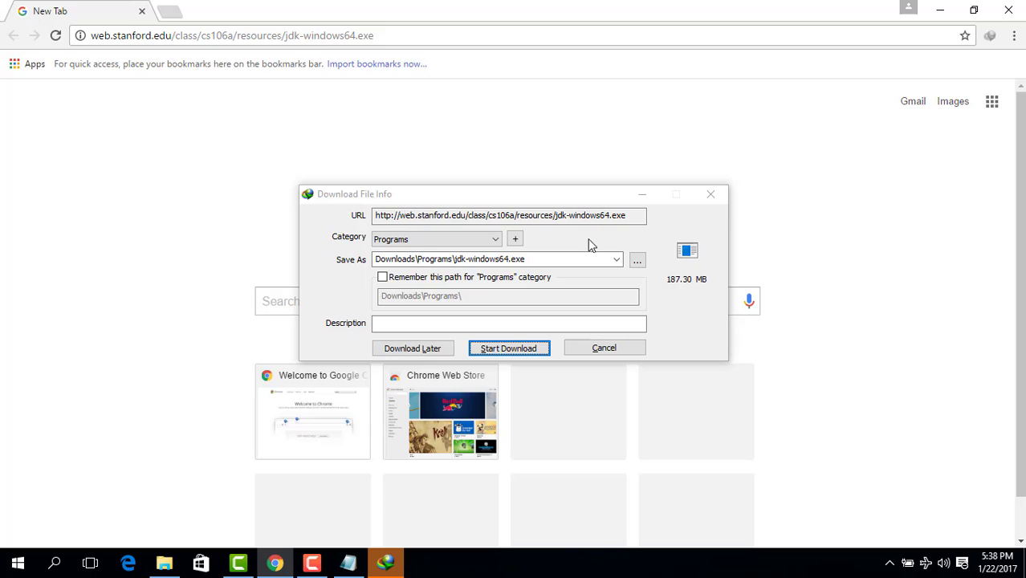
left_click(616, 353)
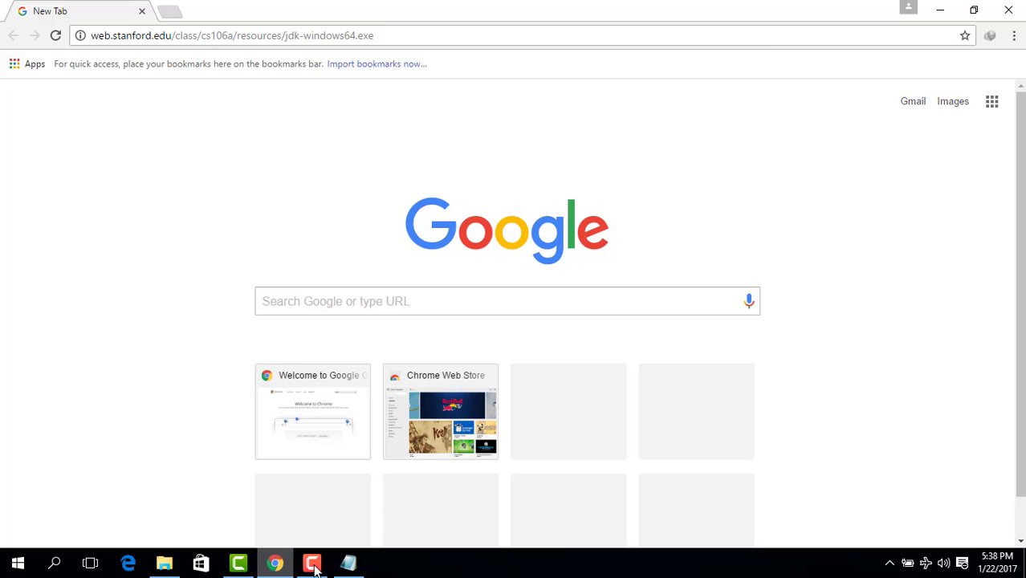
- Back in the supportLinks notes, select and copy the Eclipse 64-bit URL
left_click(348, 563)
left_click(261, 254)
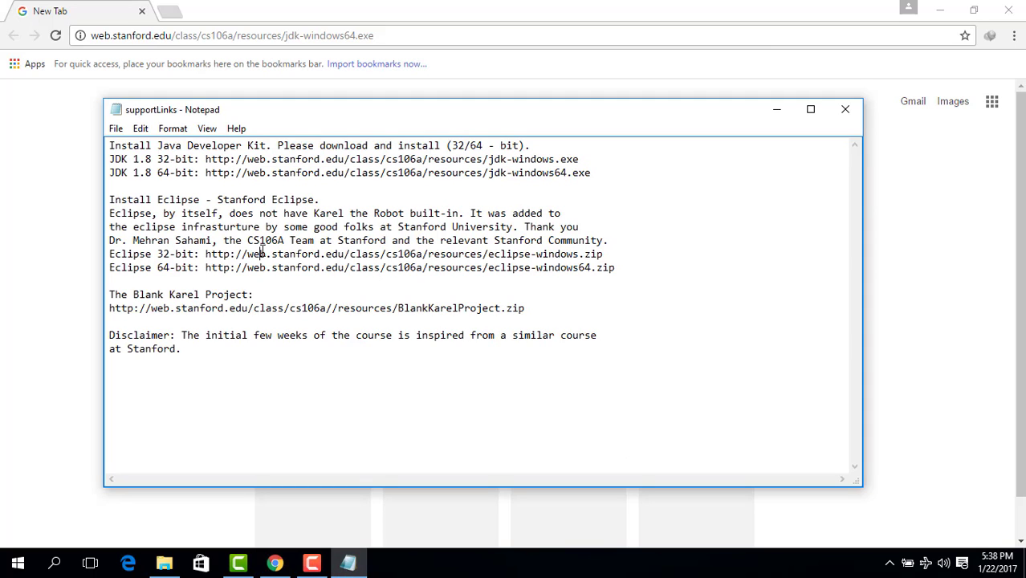
key("Down")
key("Left")
key("ctrl+Left")
key("ctrl+Left")
key("shift+End")
key("ctrl+c")
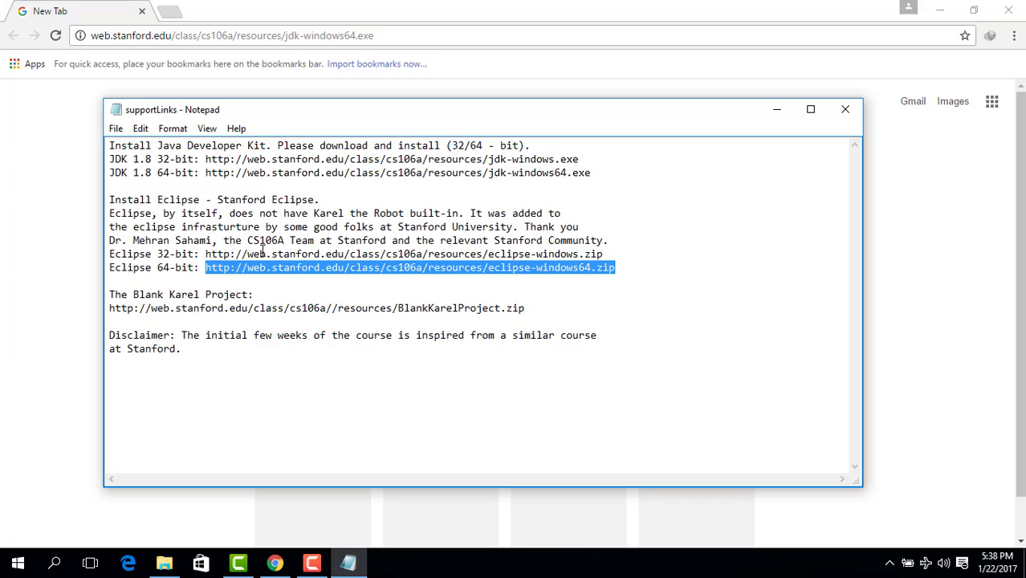
- Load the eclipse-windows64.zip link in Chrome and cancel its 175.90 MB download
left_click(275, 563)
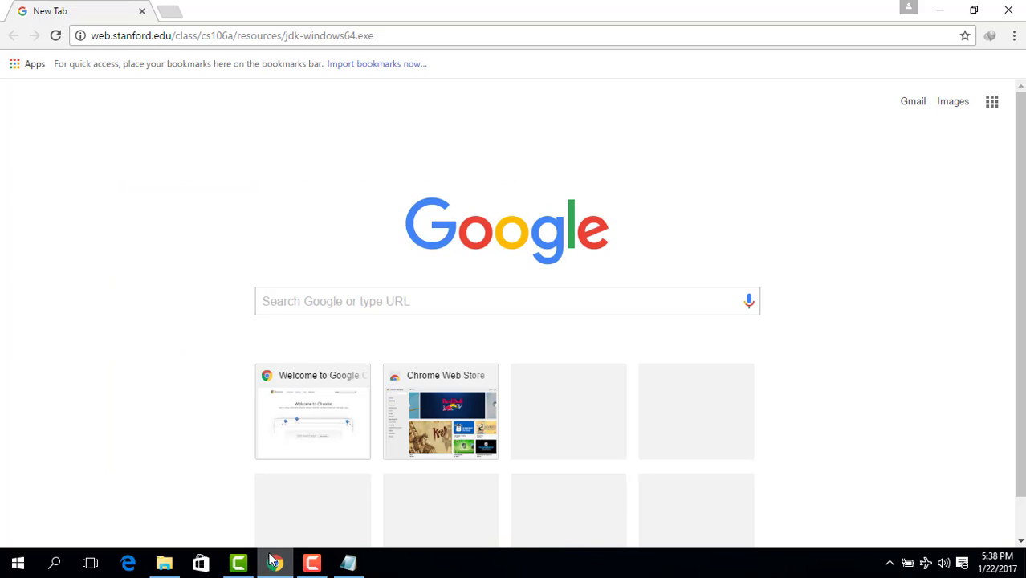
left_click(282, 36)
key("ctrl+v")
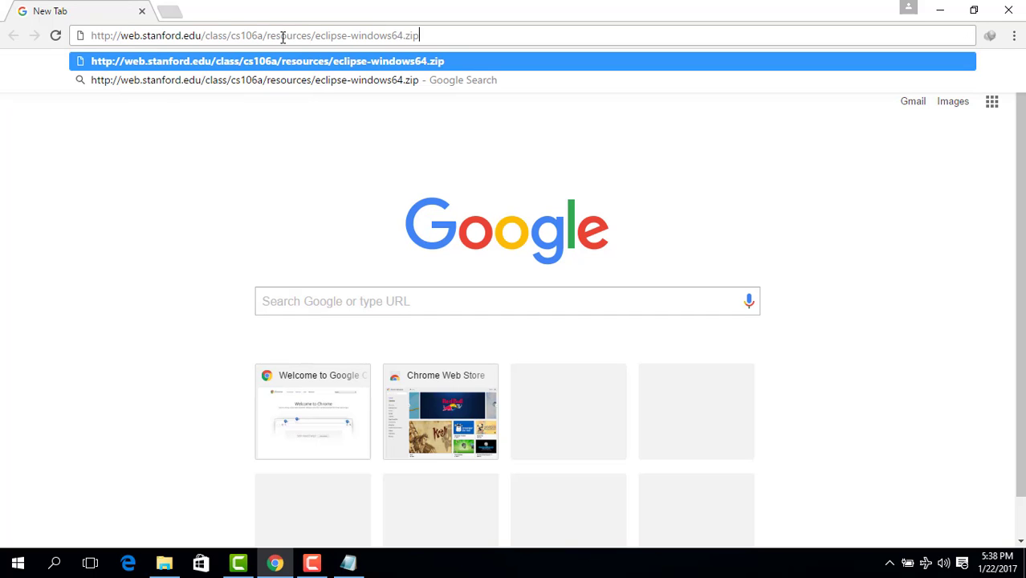
key("Return")
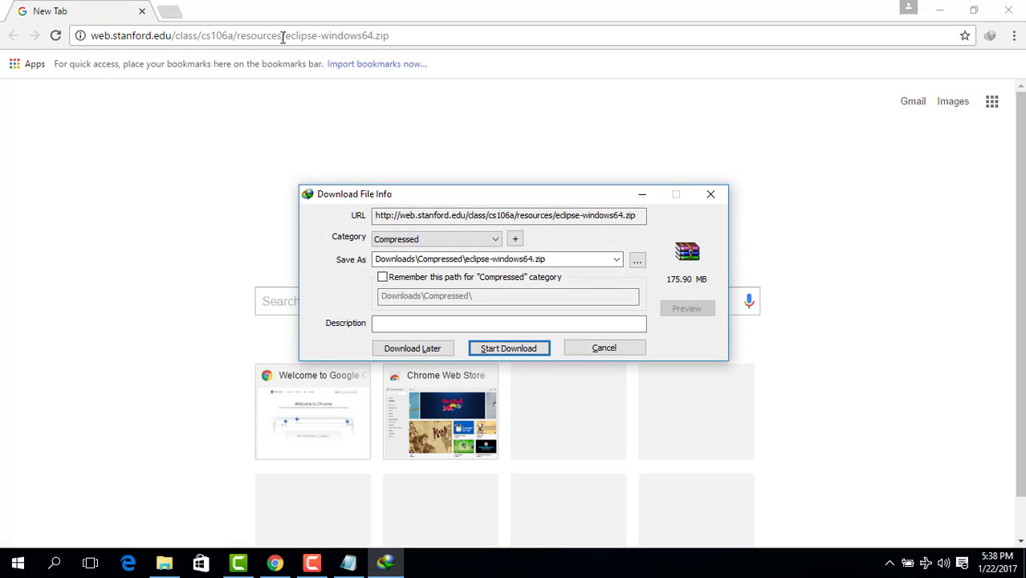
left_click(621, 348)
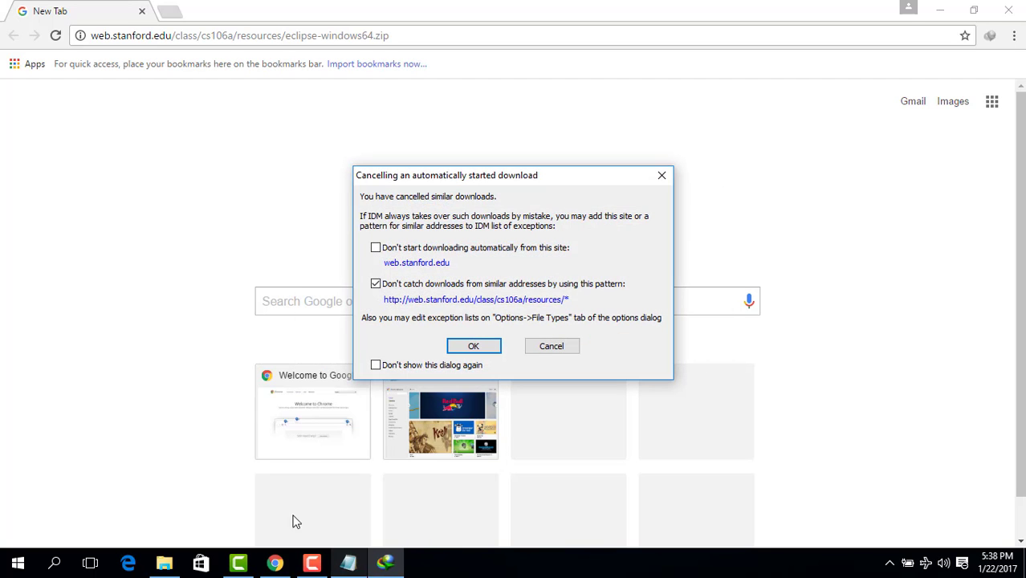
left_click(556, 348)
- Select and copy the Blank Karel Project link in the supportLinks notes
left_click(347, 565)
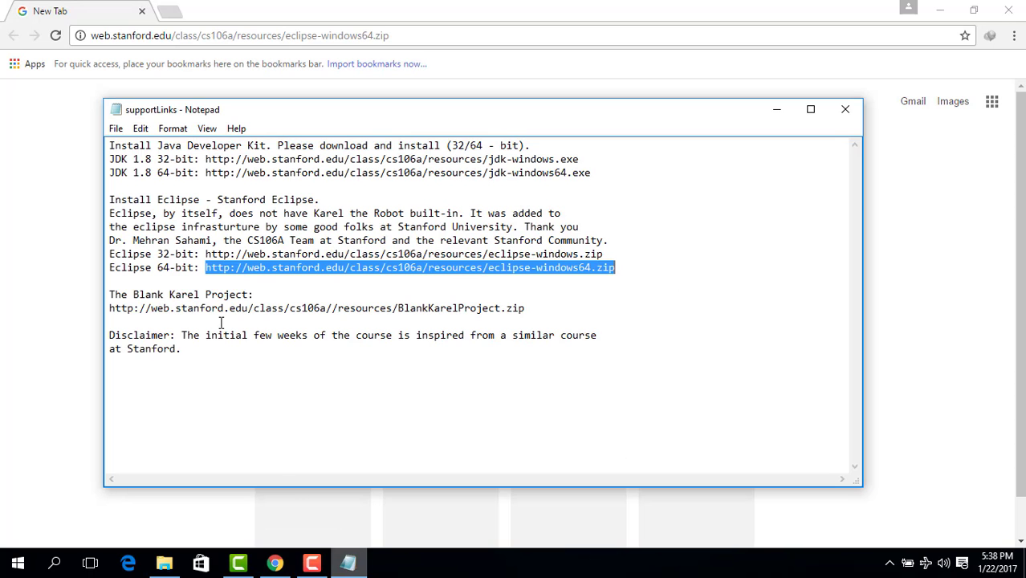
left_click(150, 308)
key("shift+Home")
key("ctrl+c")
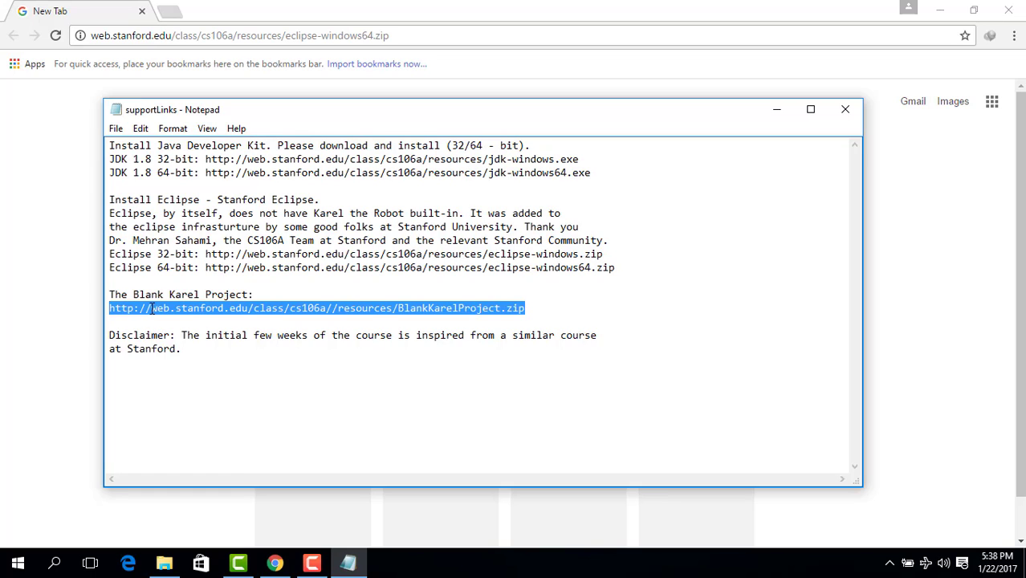
- Replace Chrome's address with the BlankKarelProject.zip link and cancel its 348.39 KB download
left_click(275, 562)
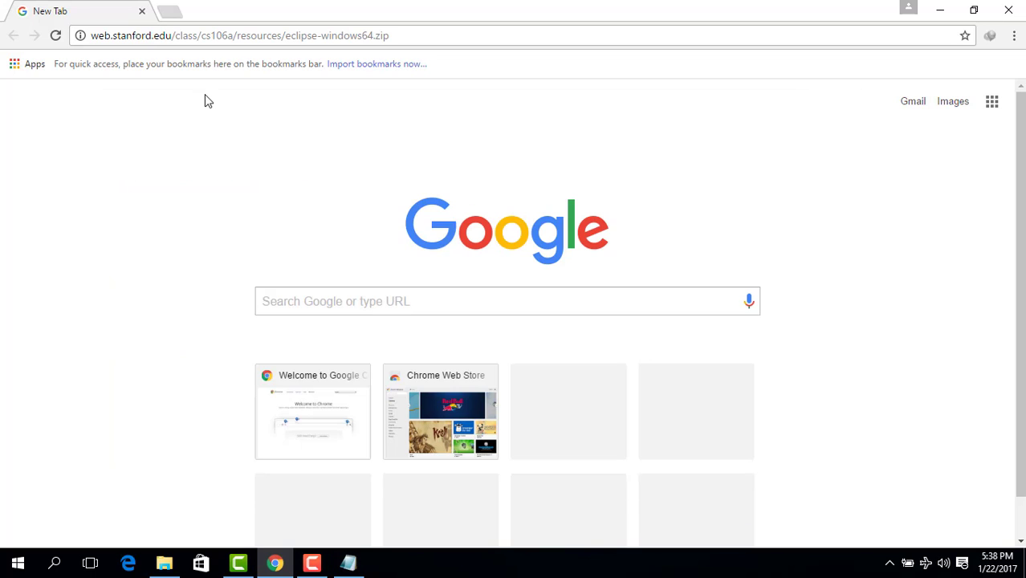
left_click(224, 32)
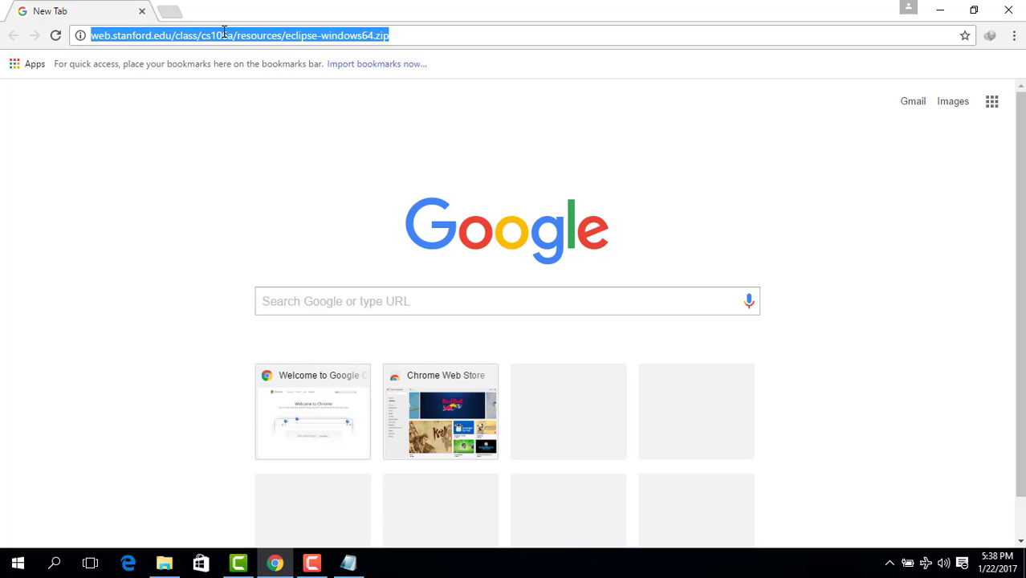
key("BackSpace")
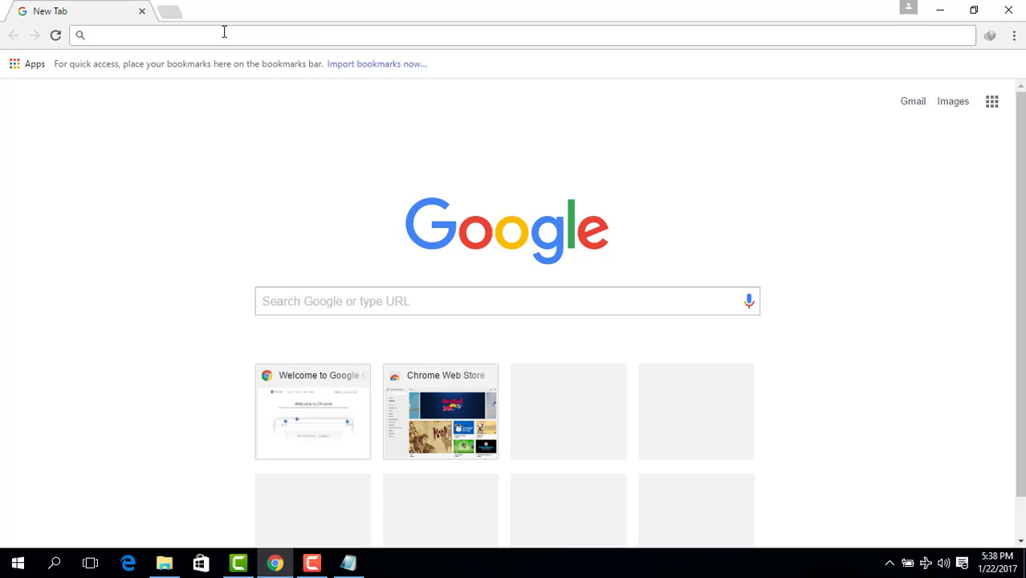
key("ctrl+v")
key("Return")
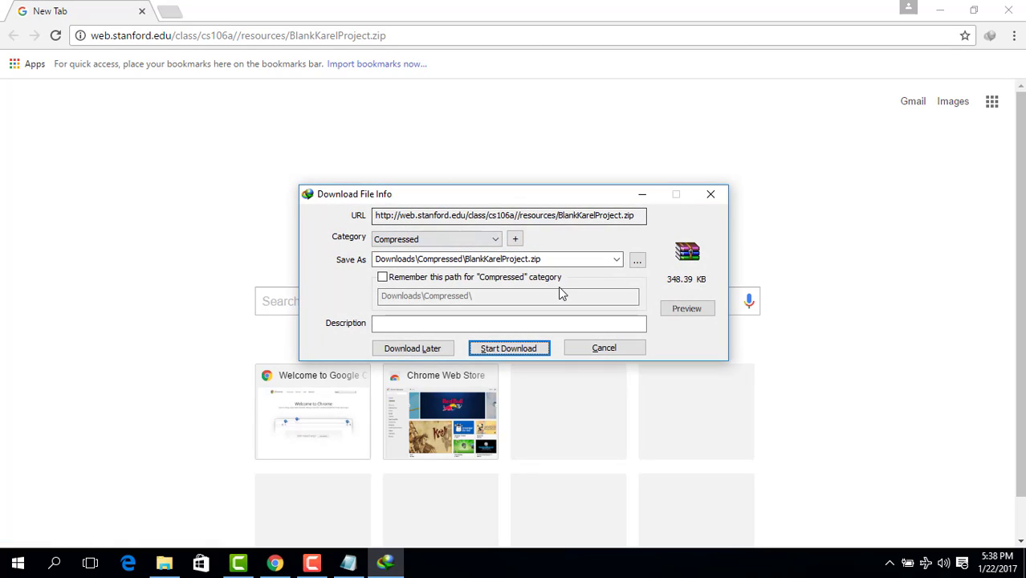
left_click(597, 347)
left_click(554, 346)
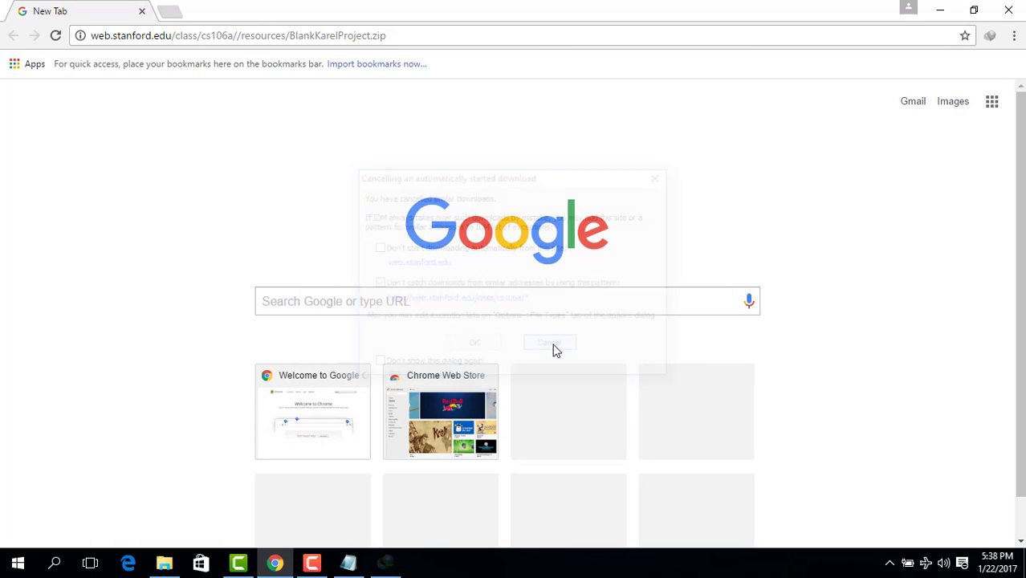
- Minimize Chrome and open the Downloads folder through a Windows search for 'Down'
left_click(941, 11)
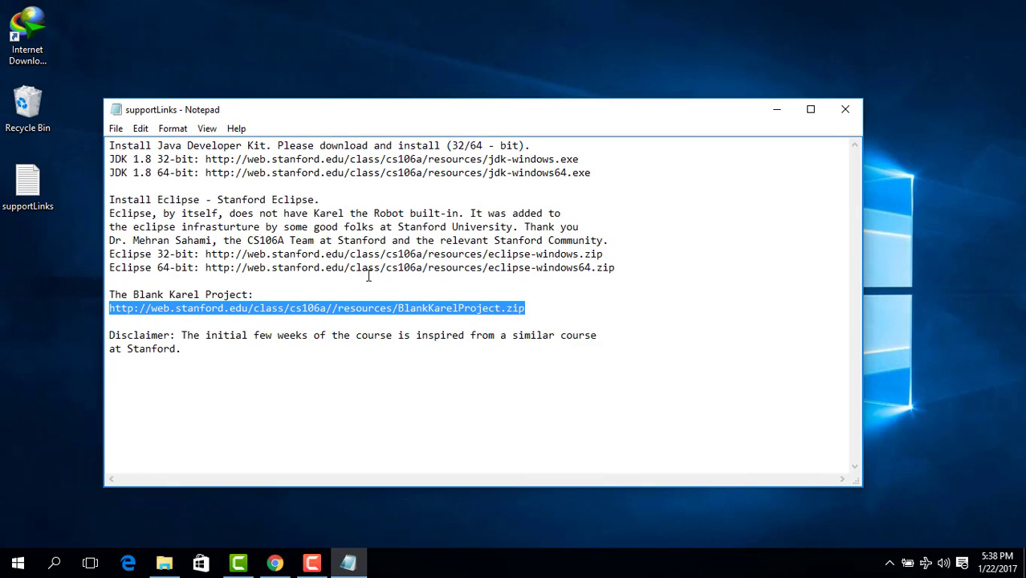
key("super")
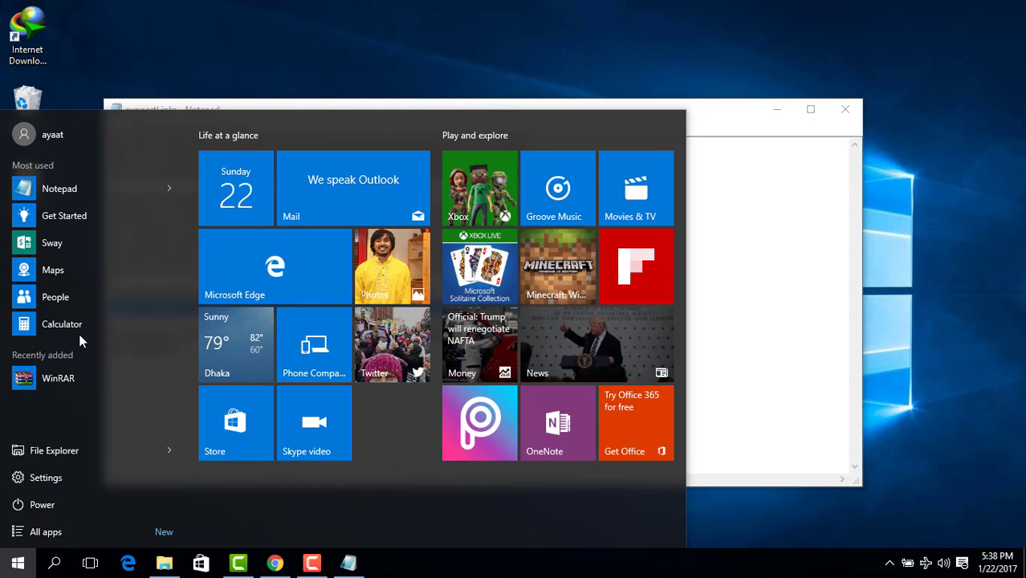
key("super")
type("Down")
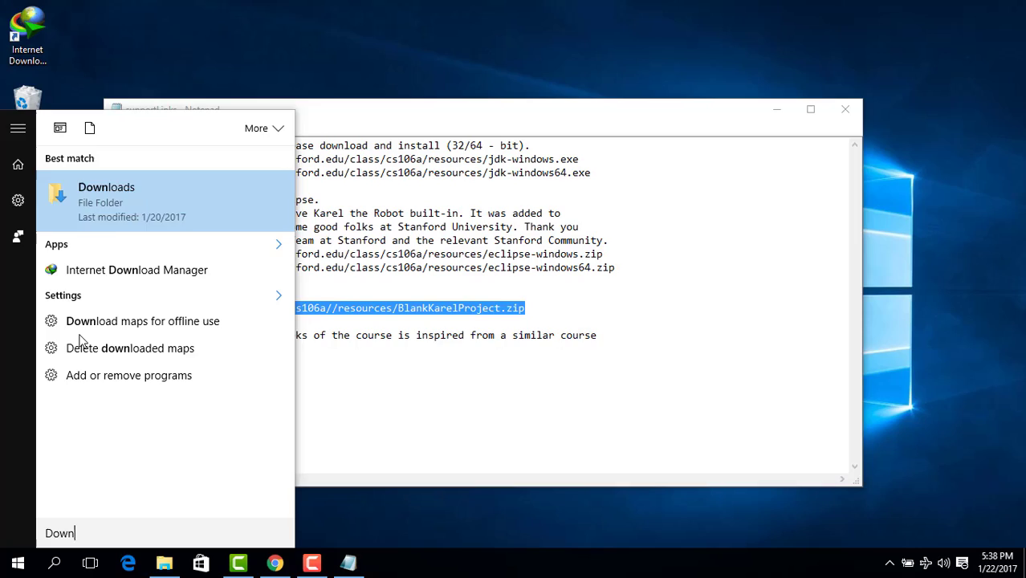
key("Return")
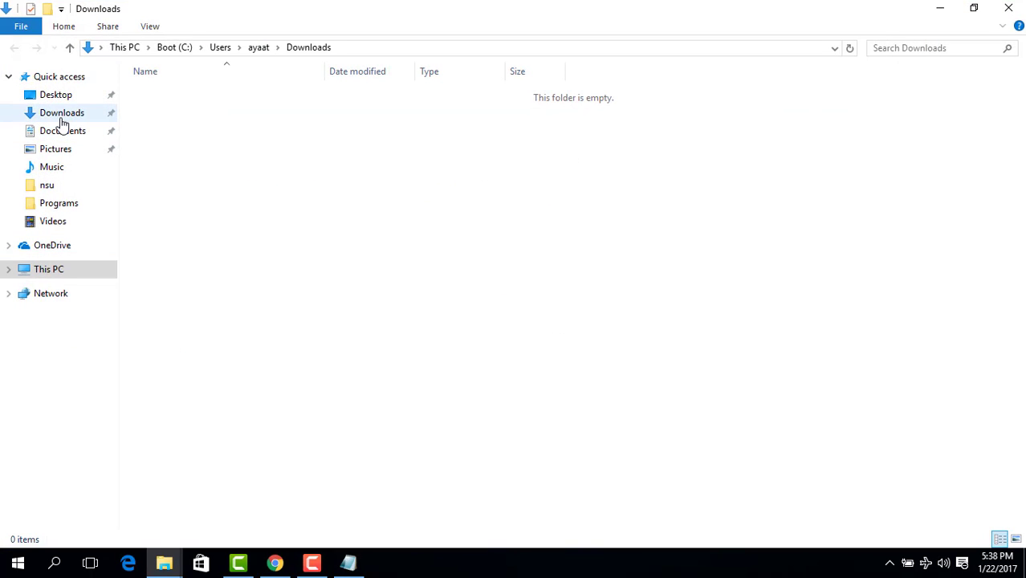
- Select BlankKarelProject, eclipse-windows64 and jdk-windows64 in the Downloads folder
left_click(61, 119)
left_click(178, 115)
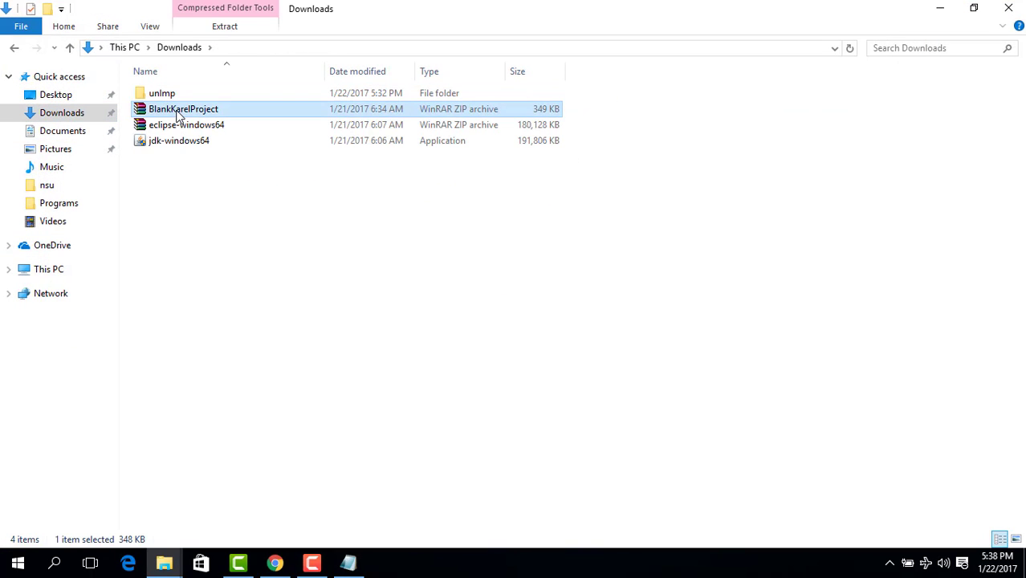
key("Down")
key("Down")
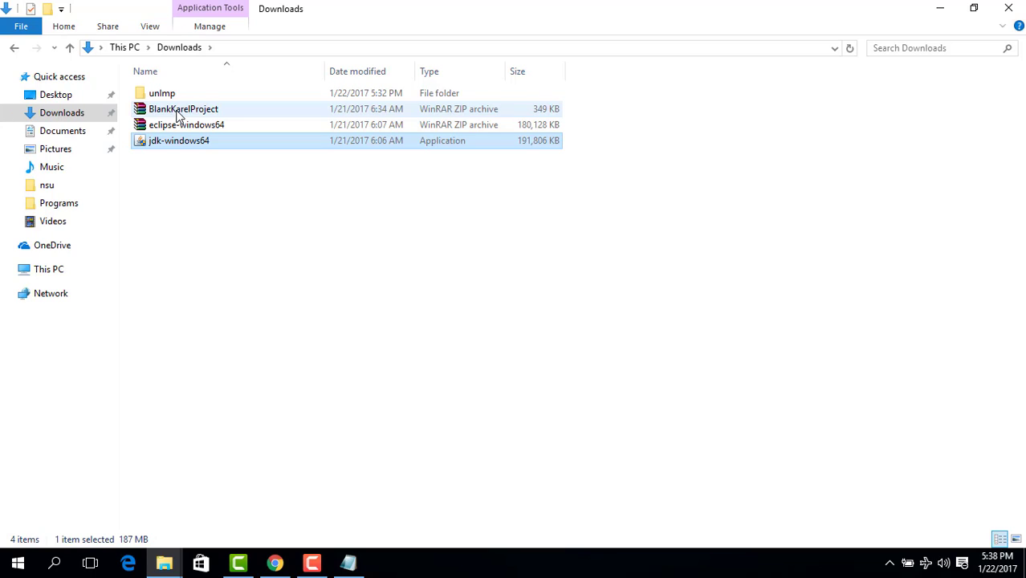
left_click(178, 114)
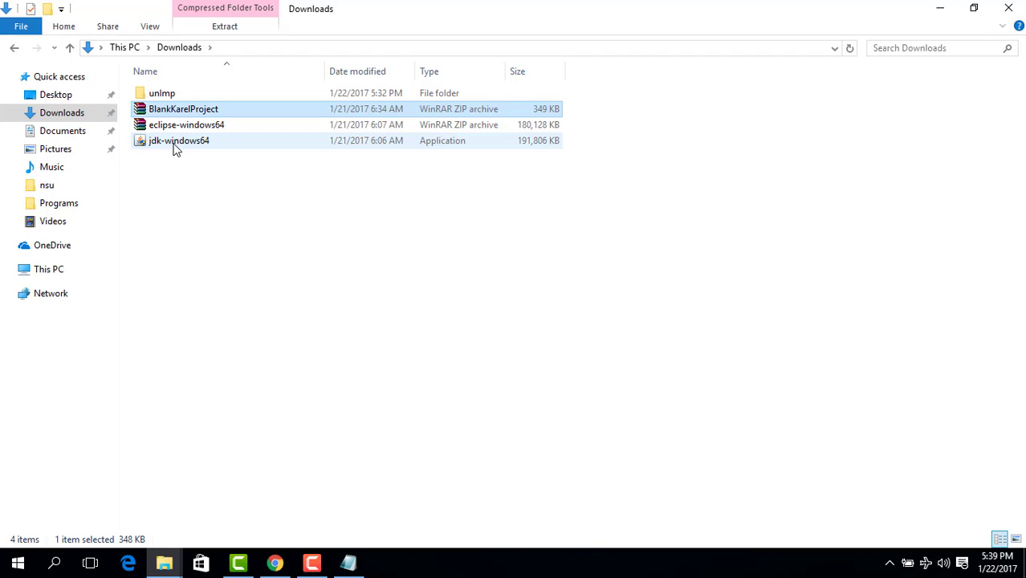
left_click(176, 144)
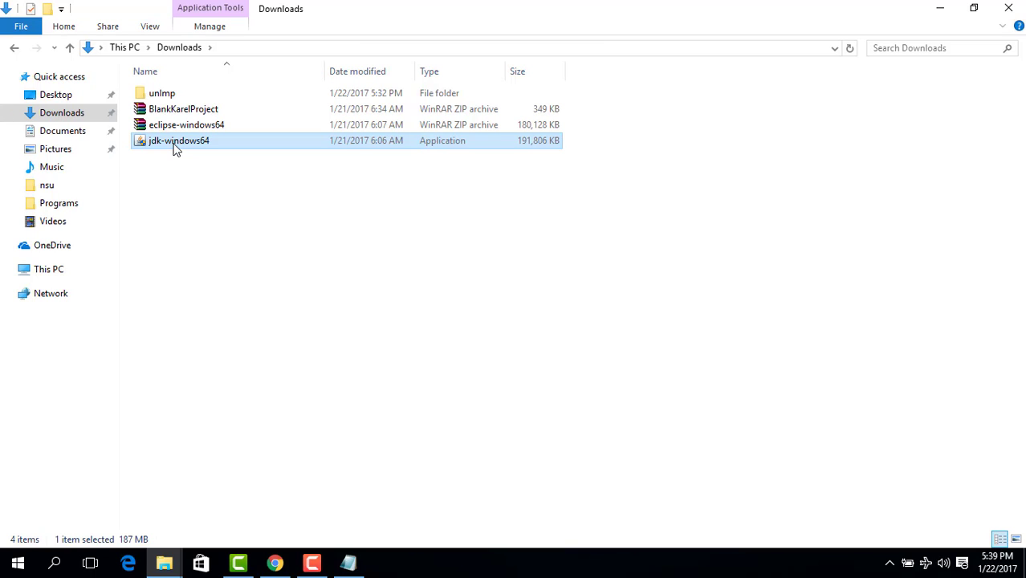
key("shift+Up")
key("shift+Up")
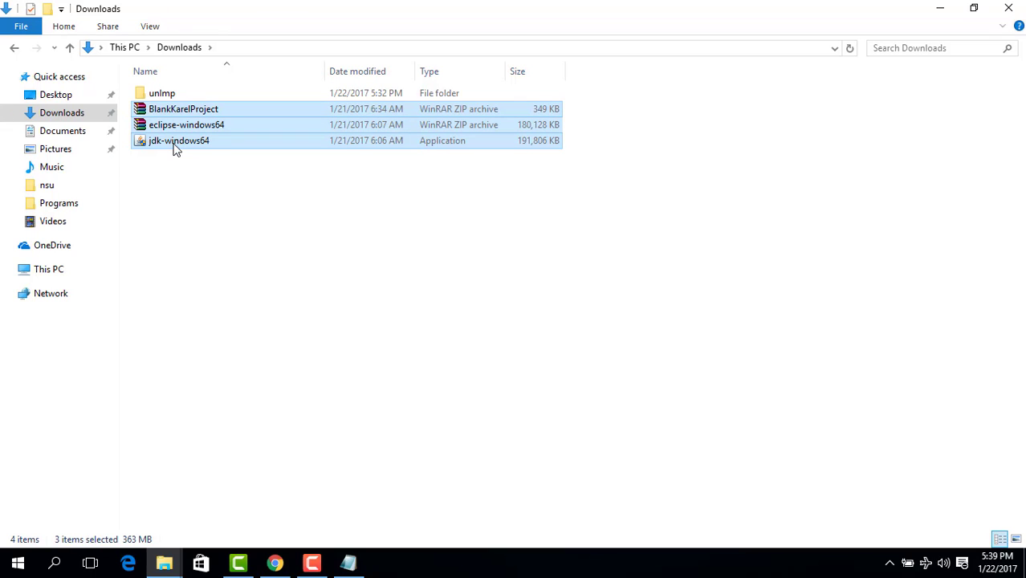